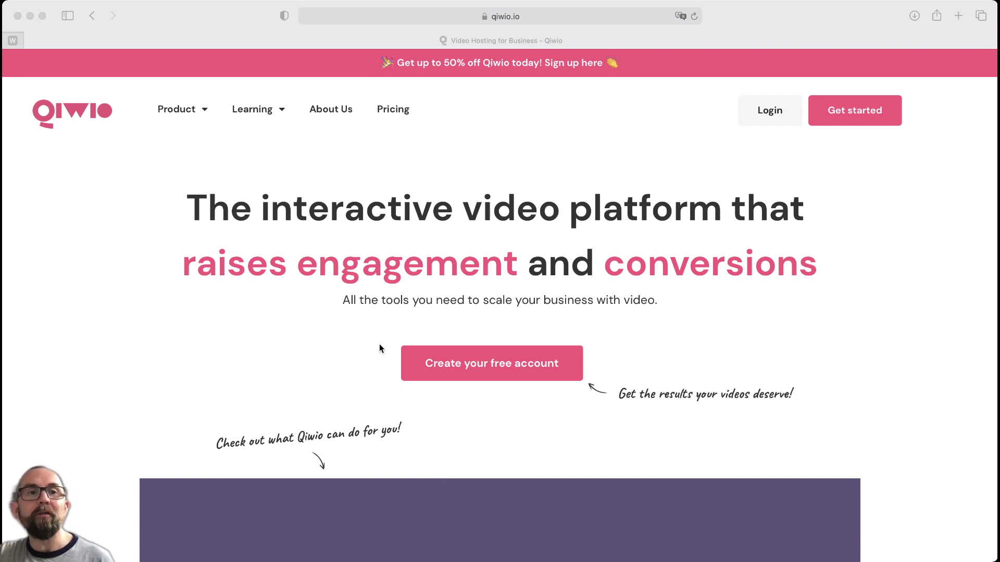
Log in to Qiwio and open the QuickPage Review video from the Appsumo reviews folder for editing
click(18, 193)
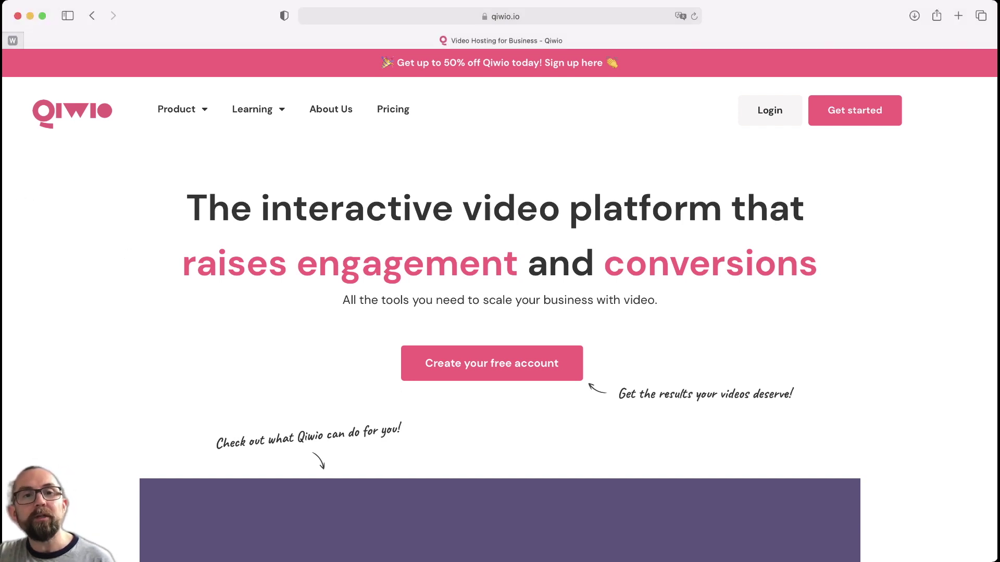
click(771, 115)
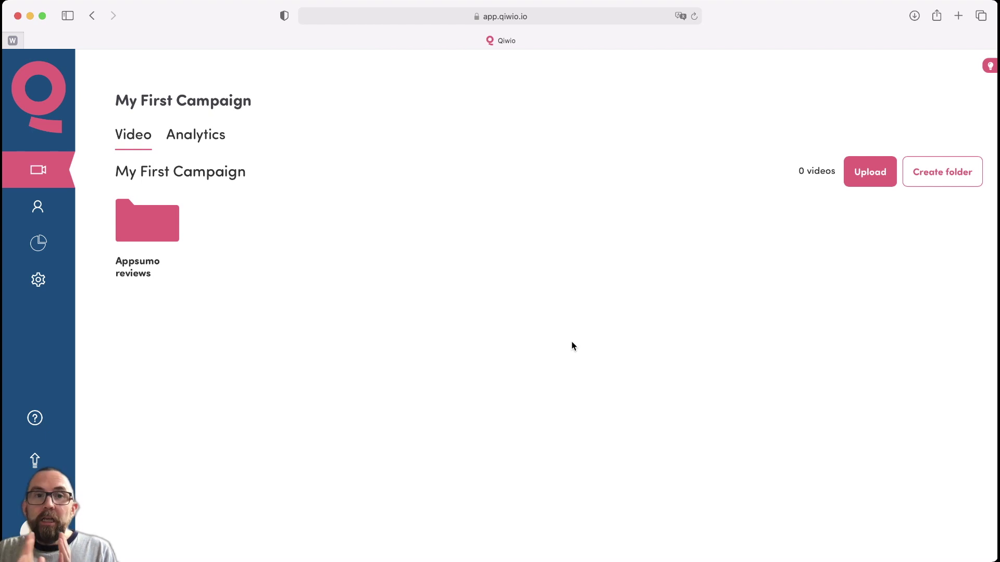
click(156, 222)
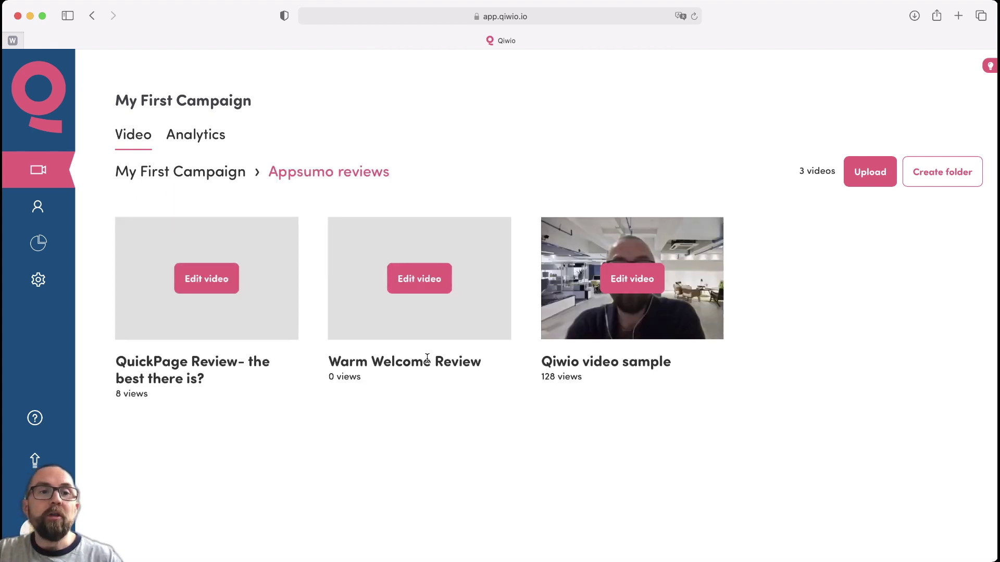
click(208, 284)
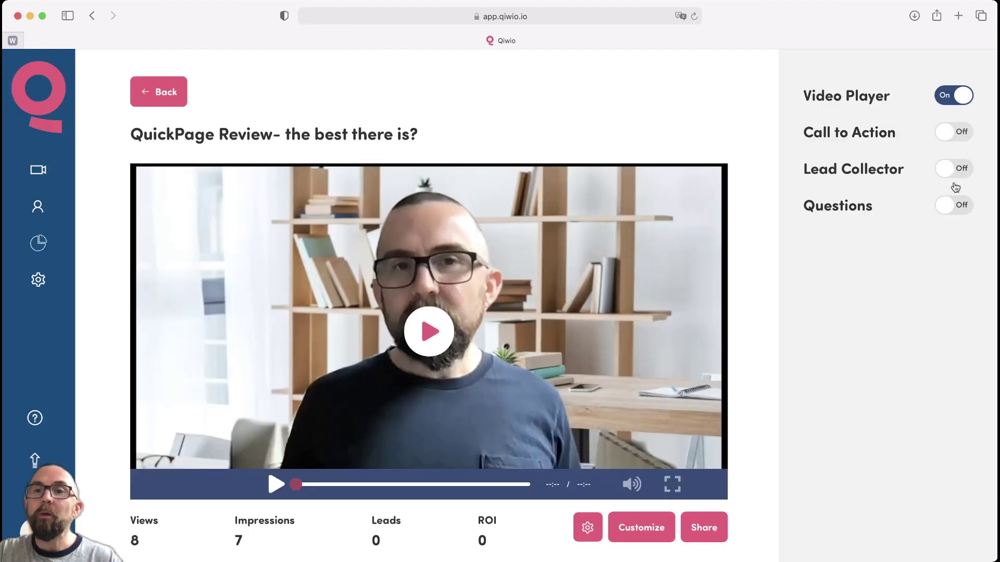
Expand the Video Player settings and switch the Call to Action overlay on
click(950, 95)
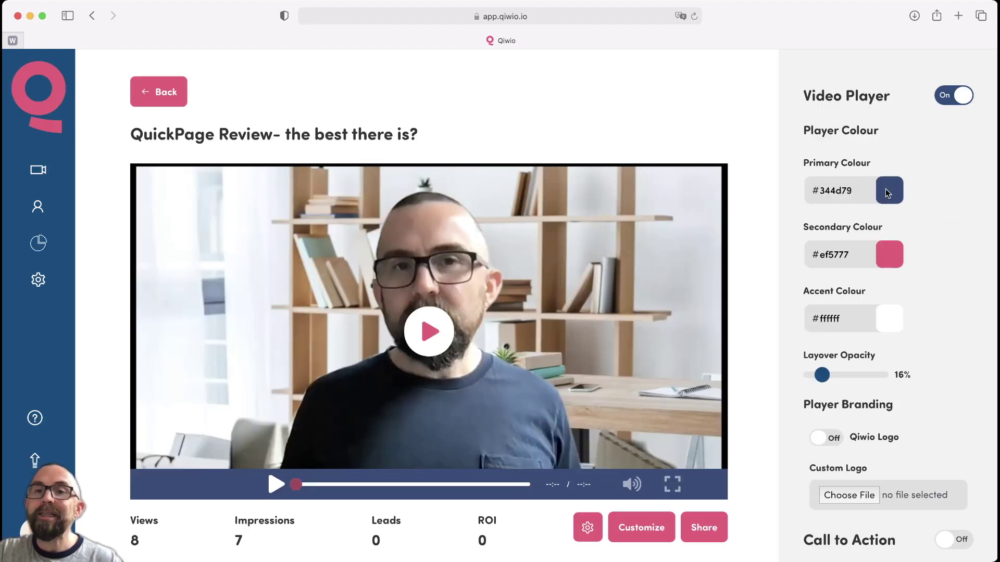
click(857, 186)
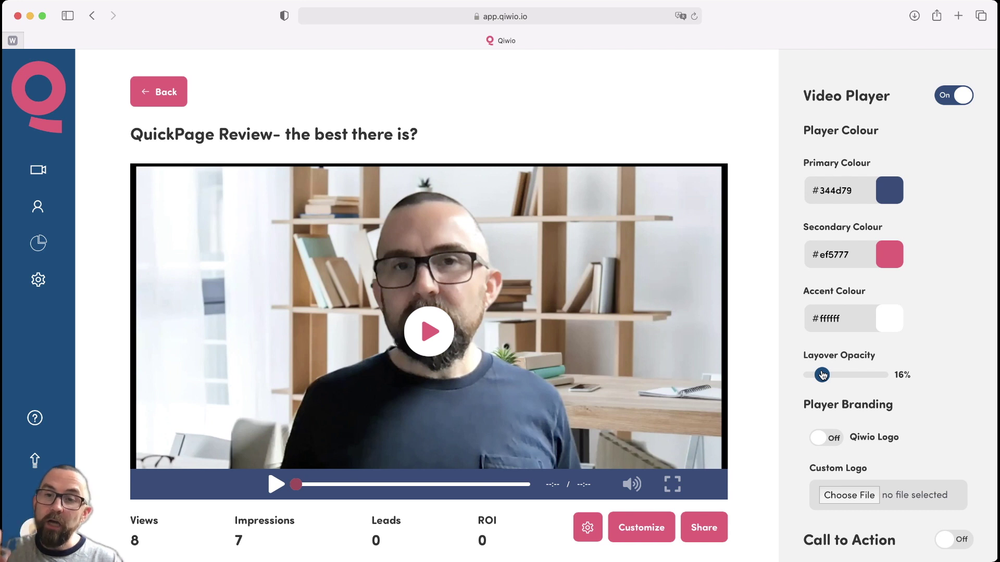
scroll(862, 466, down, 1)
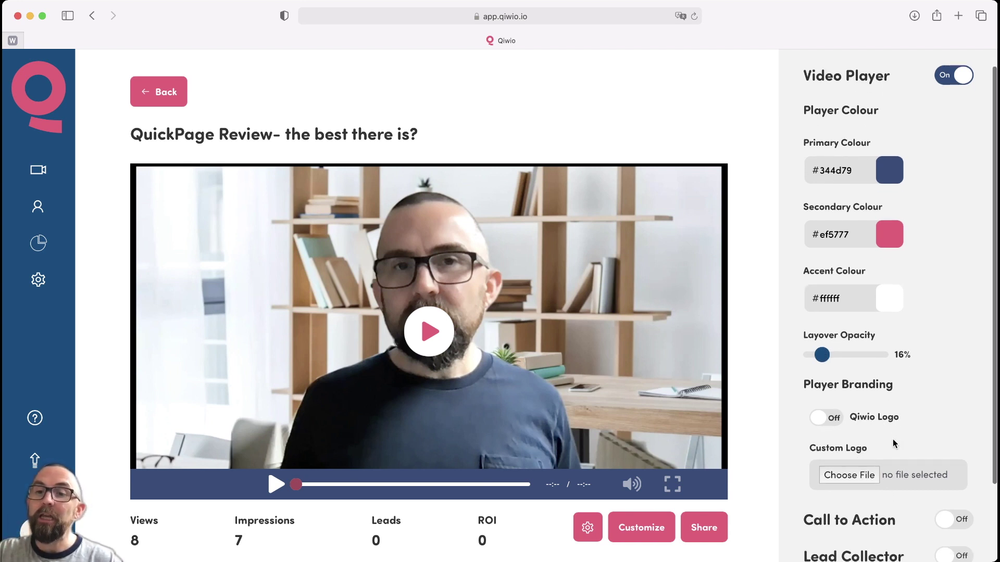
scroll(865, 476, down, 3)
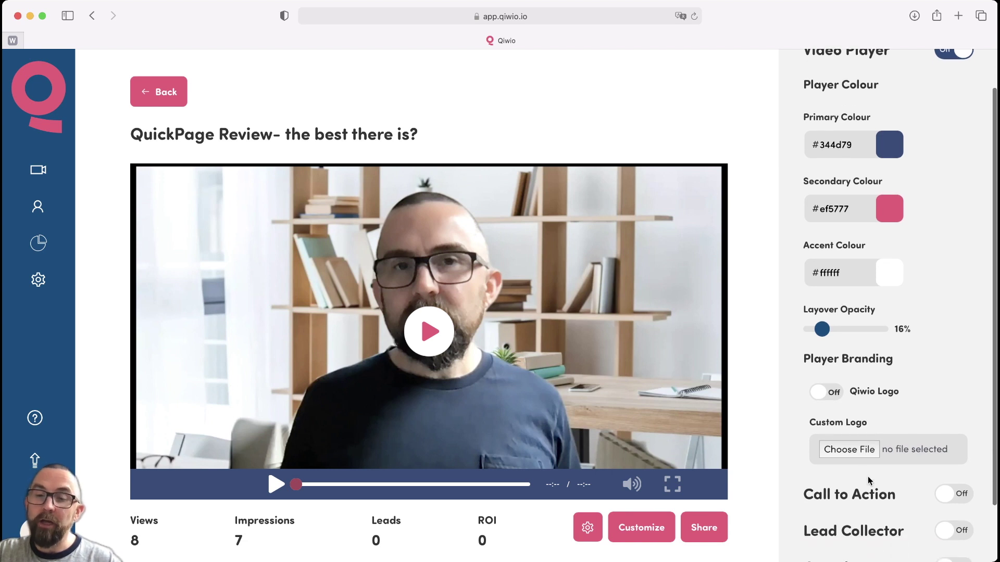
click(954, 447)
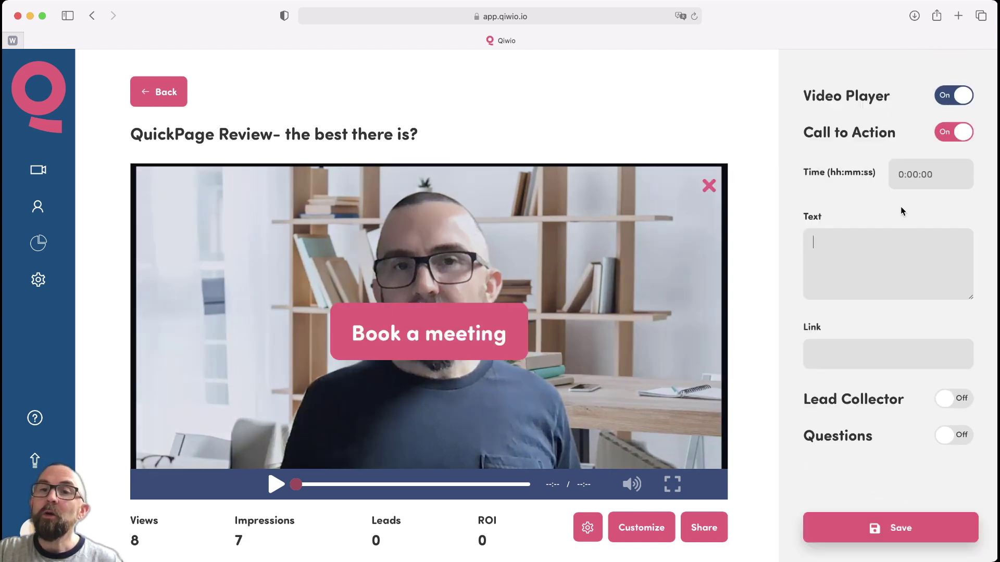
Set the call-to-action time to 0:11:05 and its button text to 'Book a meeting'
click(916, 176)
click(924, 208)
click(924, 207)
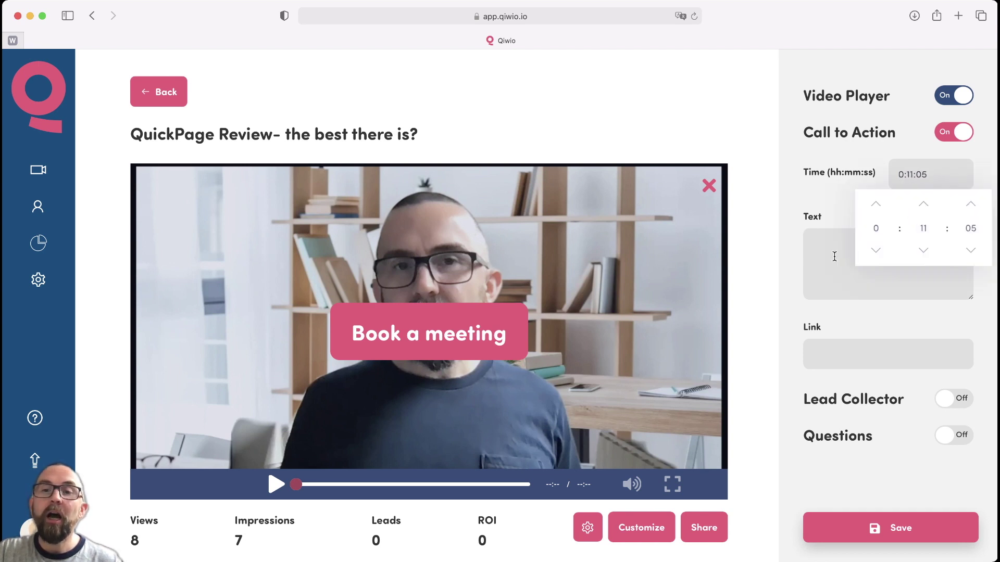
click(834, 256)
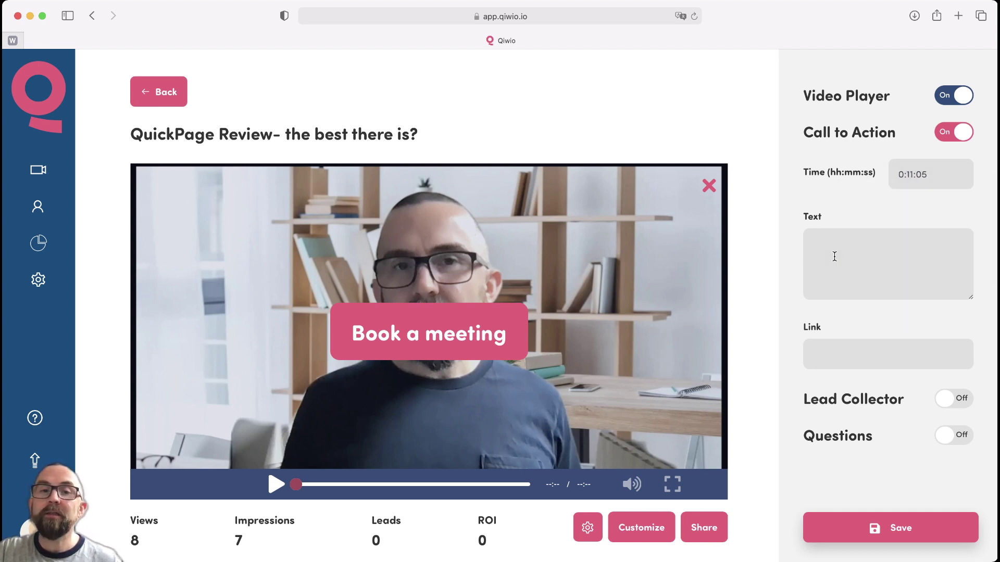
text(Bookl)
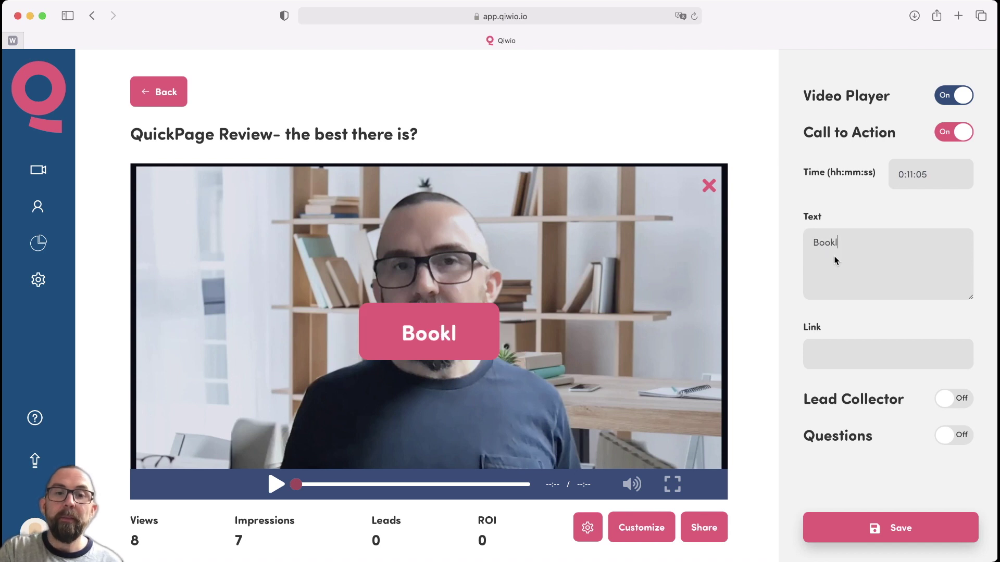
key(BackSpace)
text( a )
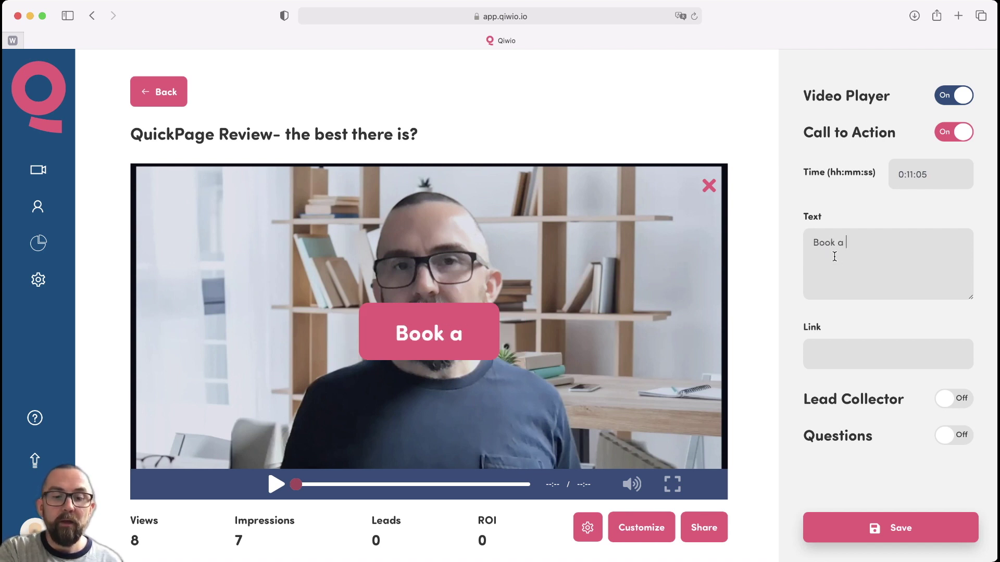
text(mee)
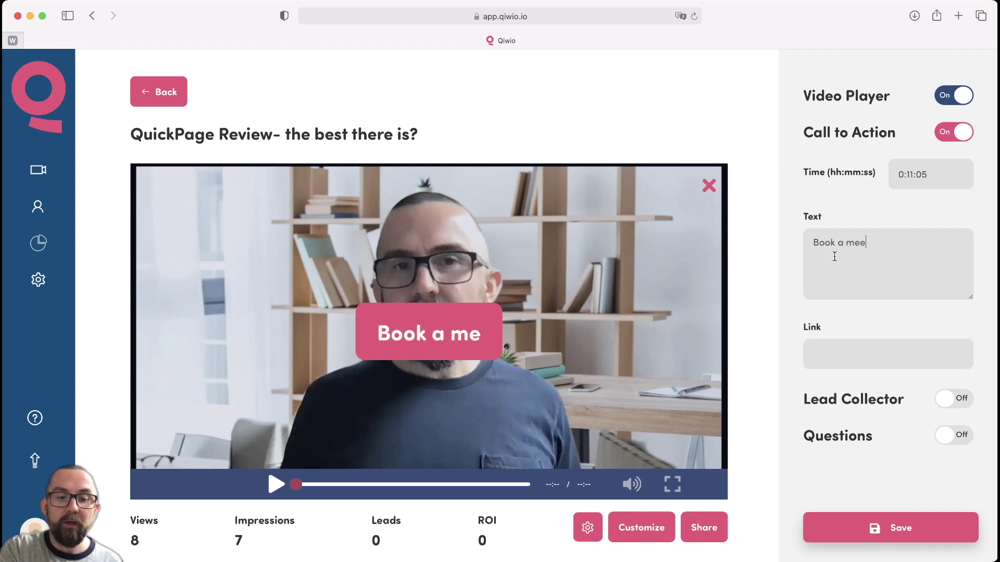
text(ting)
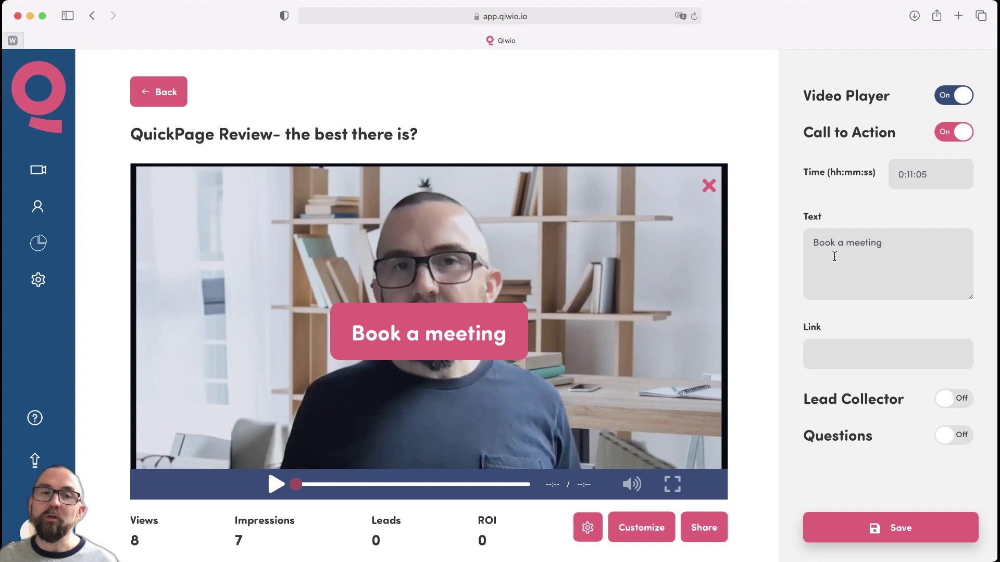
click(869, 343)
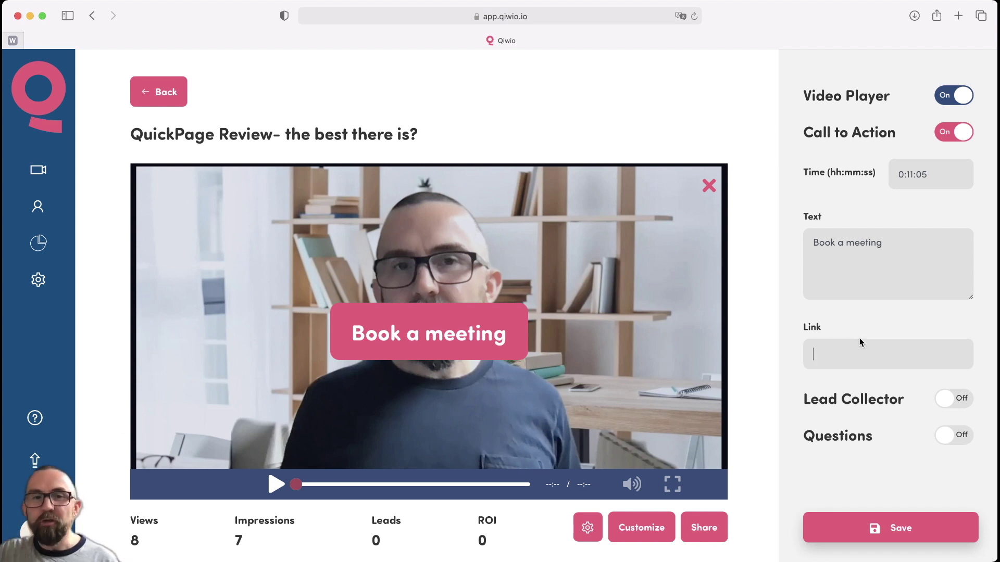
triple_click(422, 318)
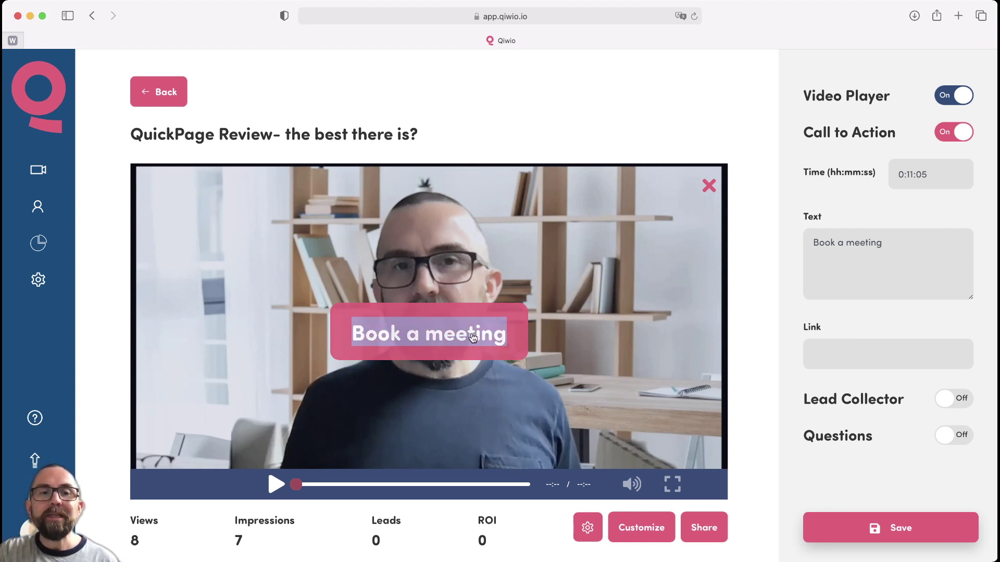
Replace the call to action with a name-asking lead collector headed 'Please ....', then disable it
click(954, 137)
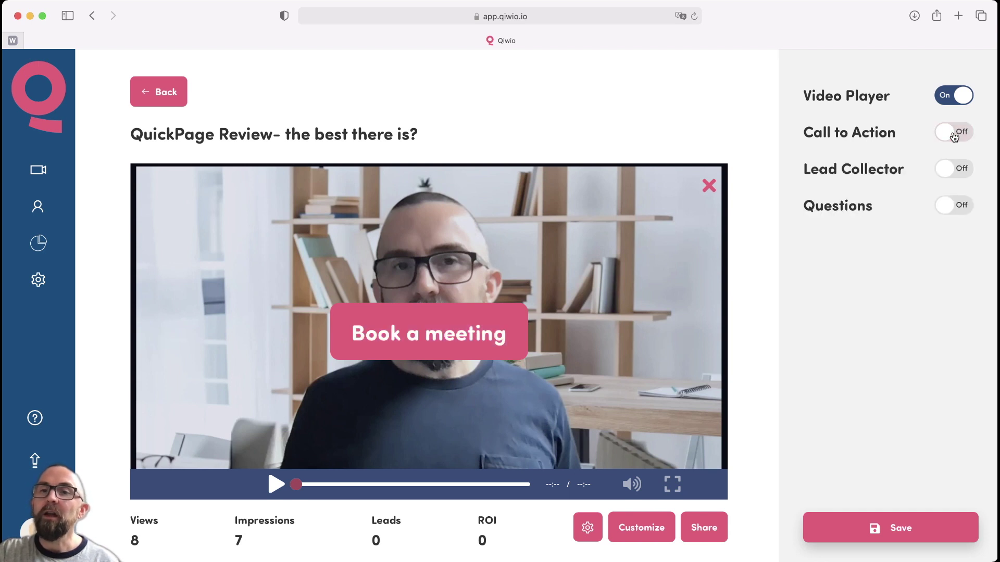
click(962, 170)
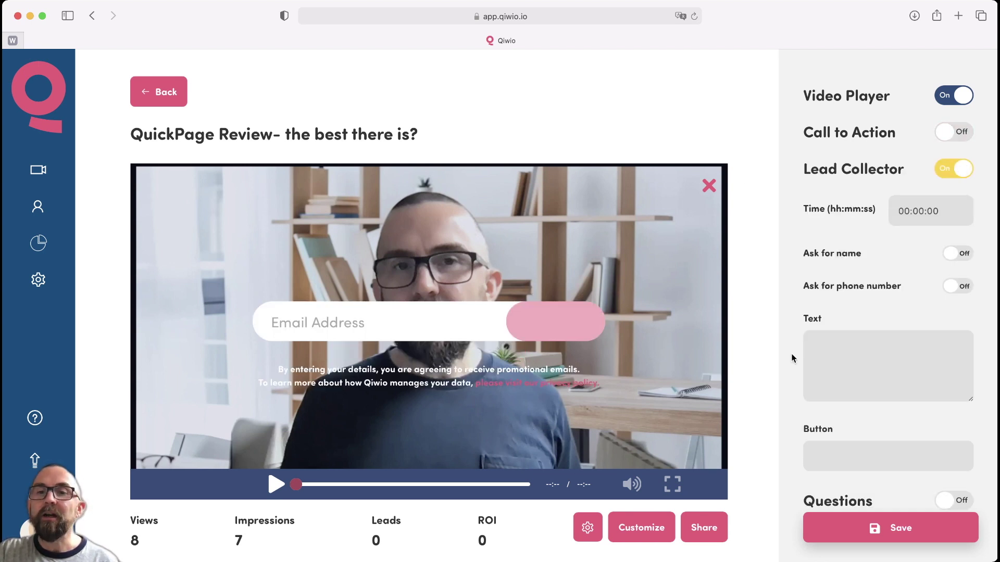
click(951, 253)
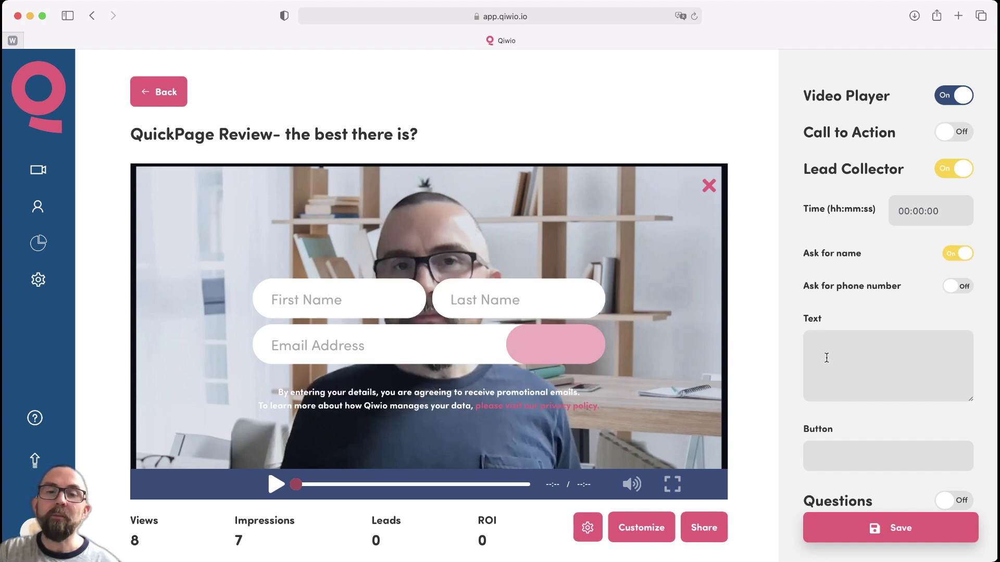
text(Ple)
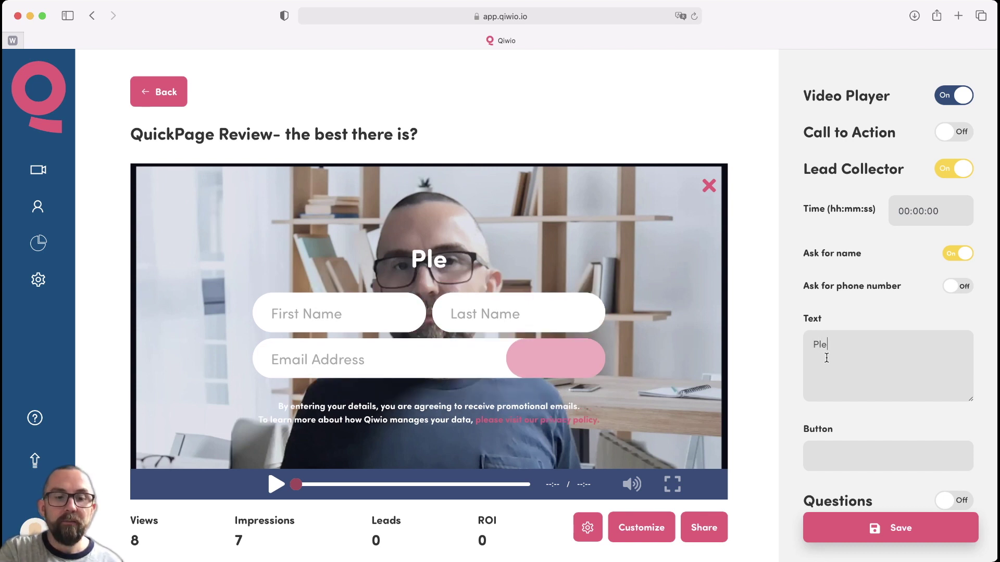
text(ase ....)
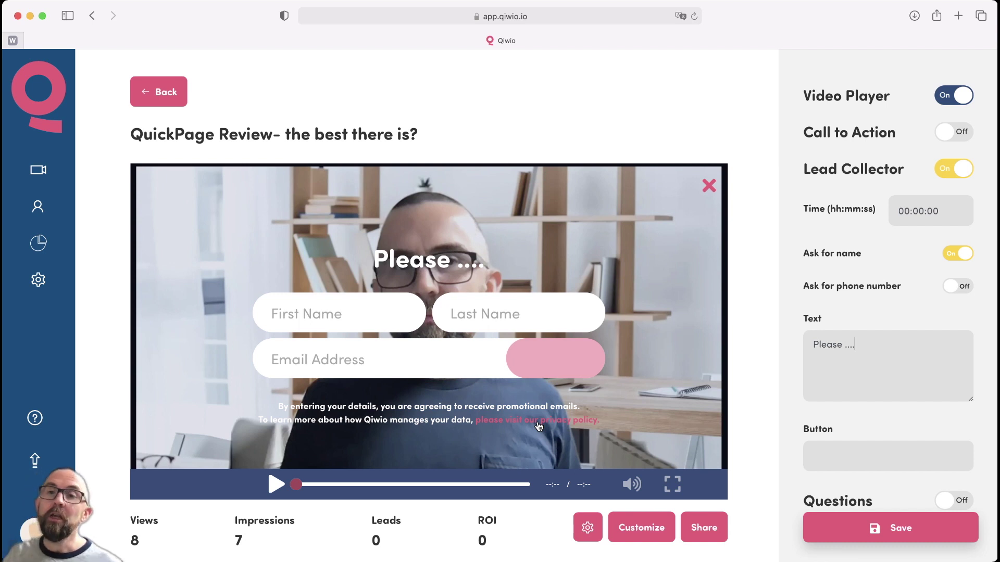
scroll(920, 445, down, 1)
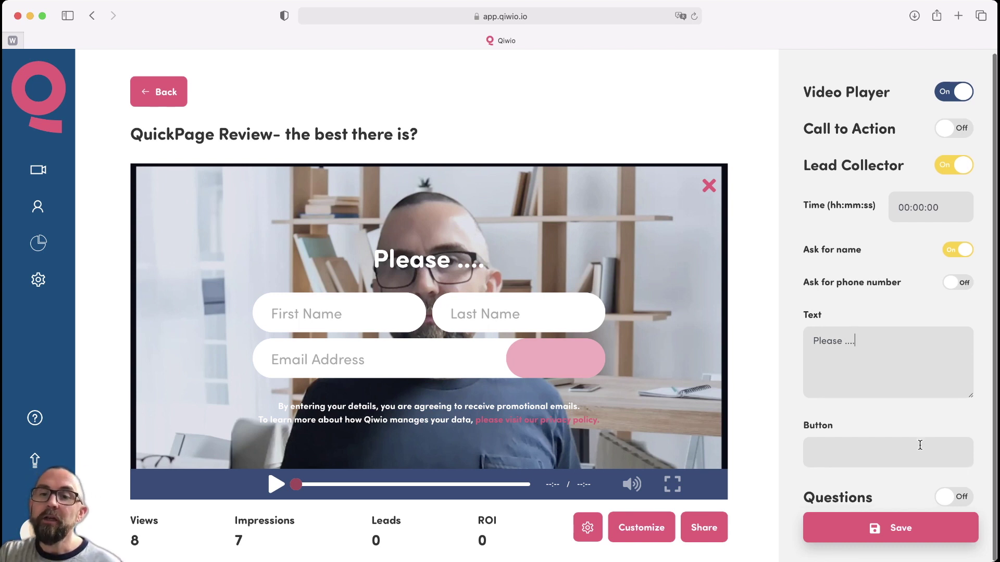
click(954, 168)
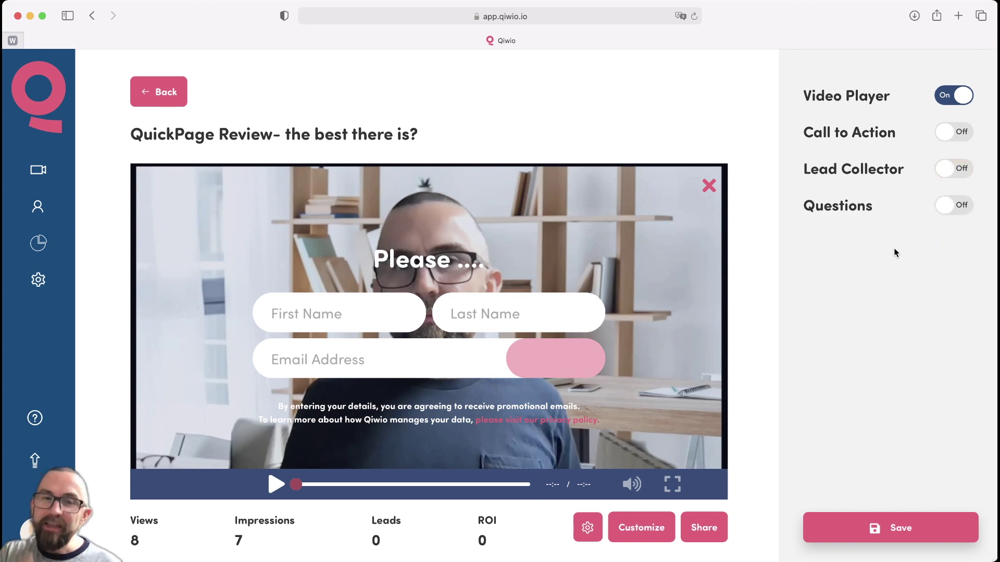
Enable Questions and add a 'what next' question at 0:00:06 whose 'specs' answer leads to Warm Welcome Review
click(944, 206)
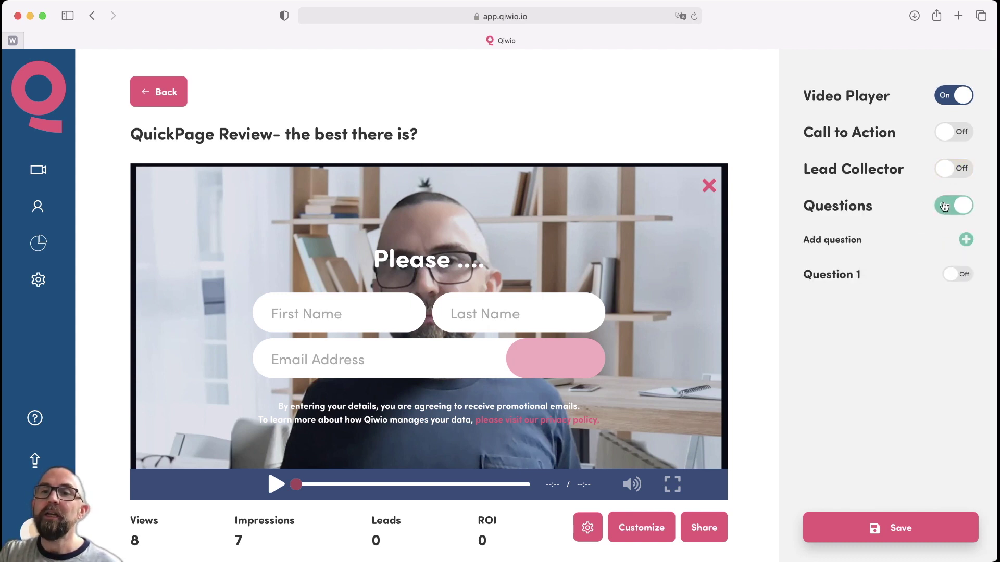
click(965, 240)
click(928, 347)
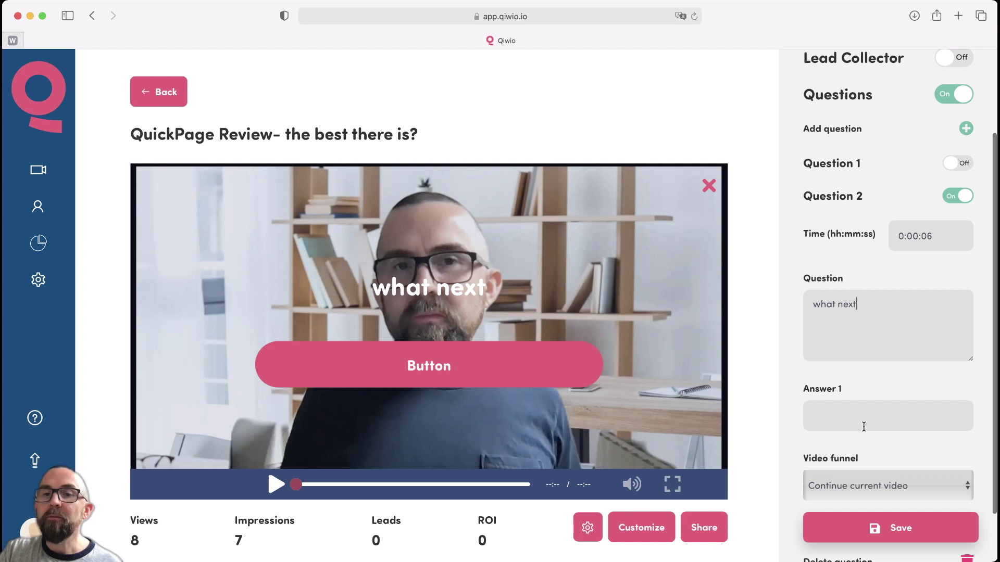
click(863, 426)
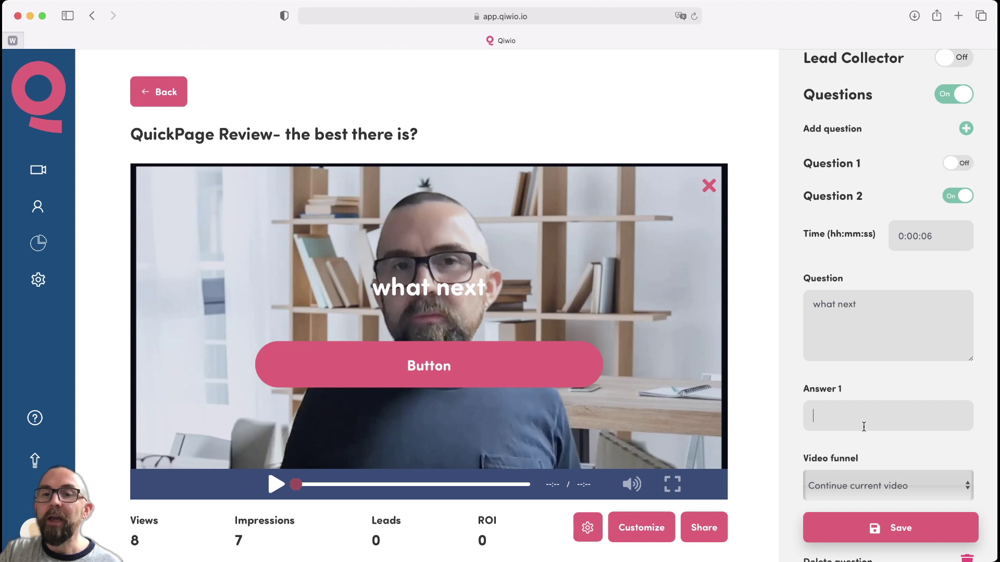
text(specs)
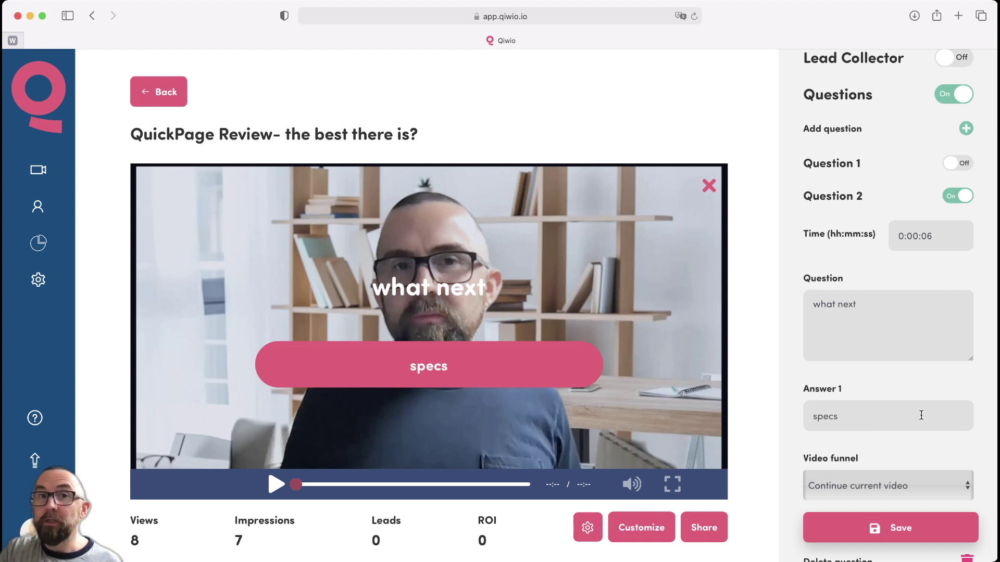
scroll(911, 483, down, 3)
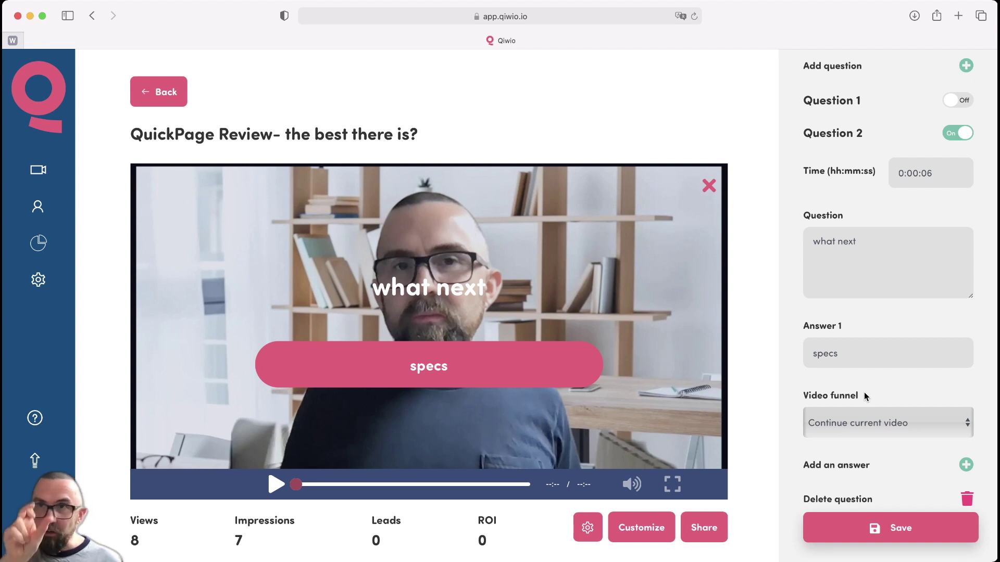
click(863, 430)
Add a second answer 'end video' that leads to the Qiwio video sample
scroll(870, 447, down, 1)
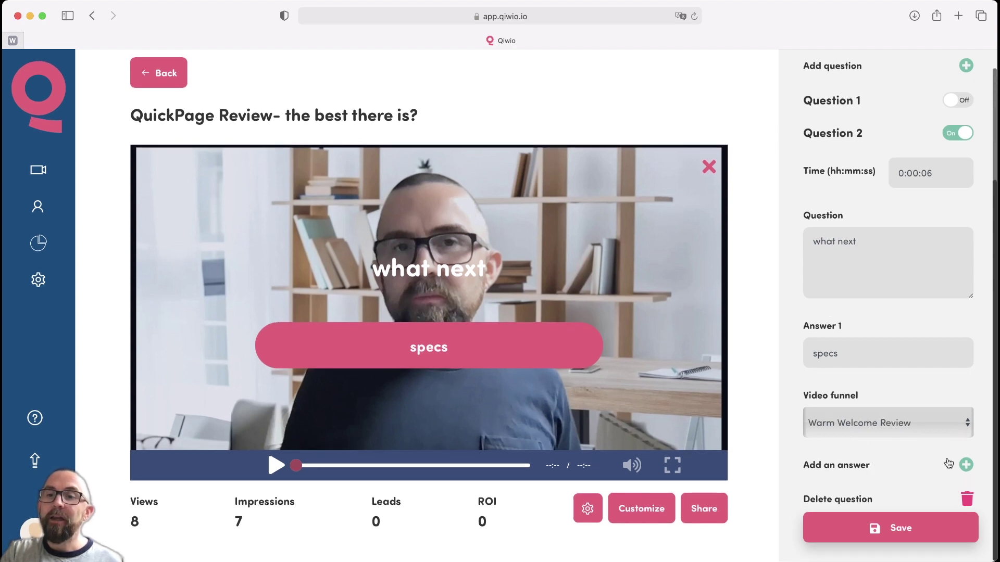
click(962, 465)
click(864, 487)
text(end video)
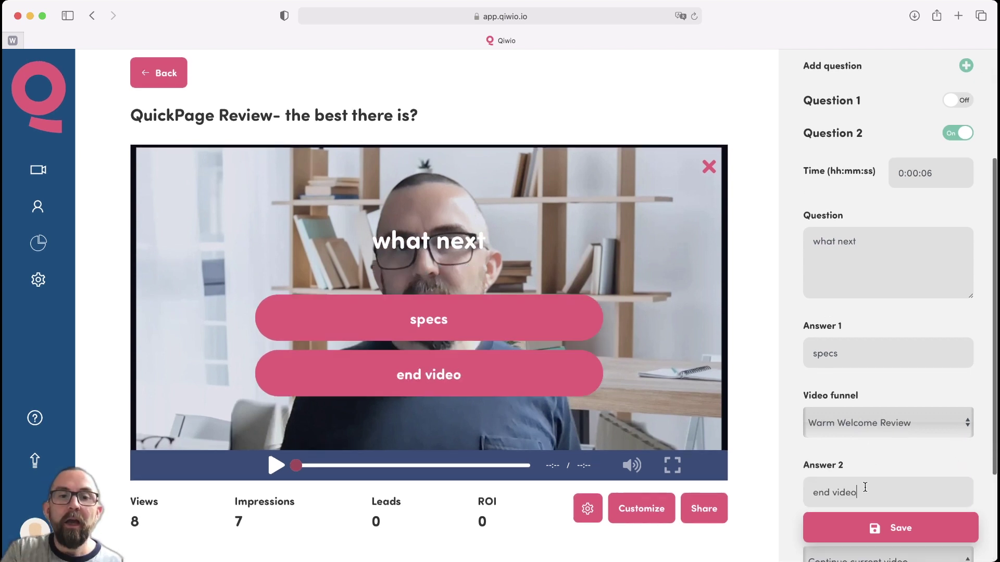
scroll(906, 484, down, 5)
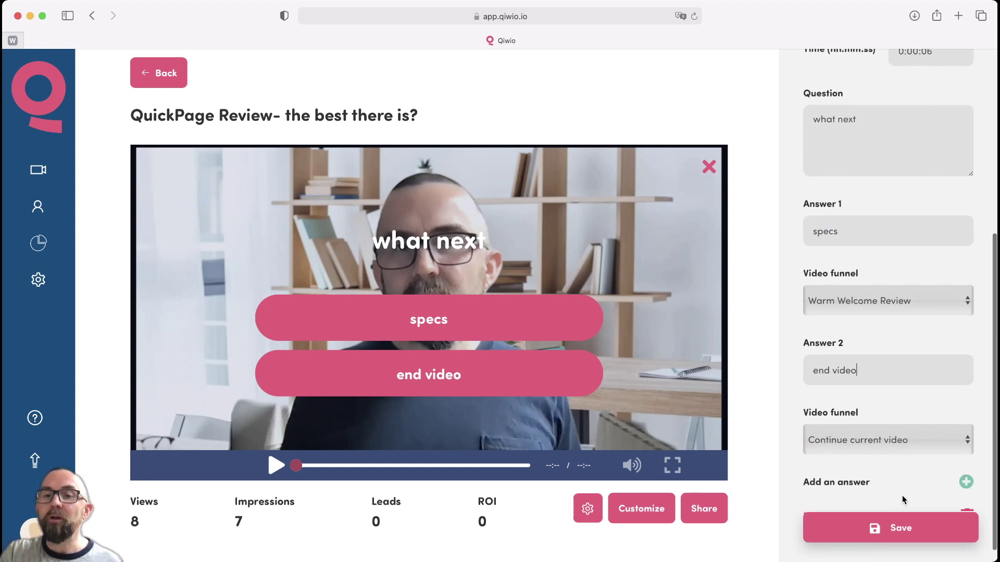
click(868, 438)
click(866, 526)
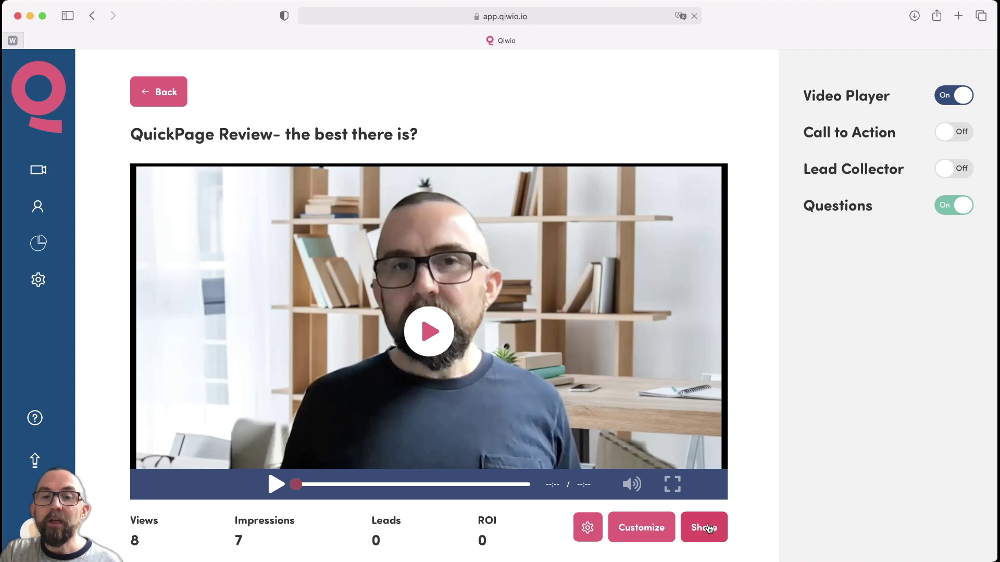
In Share settings, keep the share link off and enable website embedding with autoplay
click(707, 520)
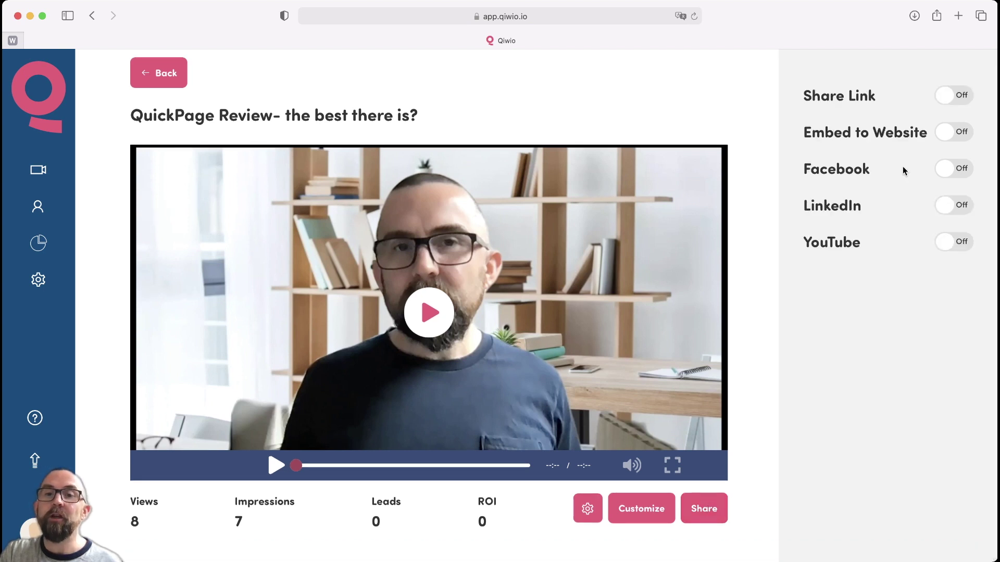
click(945, 97)
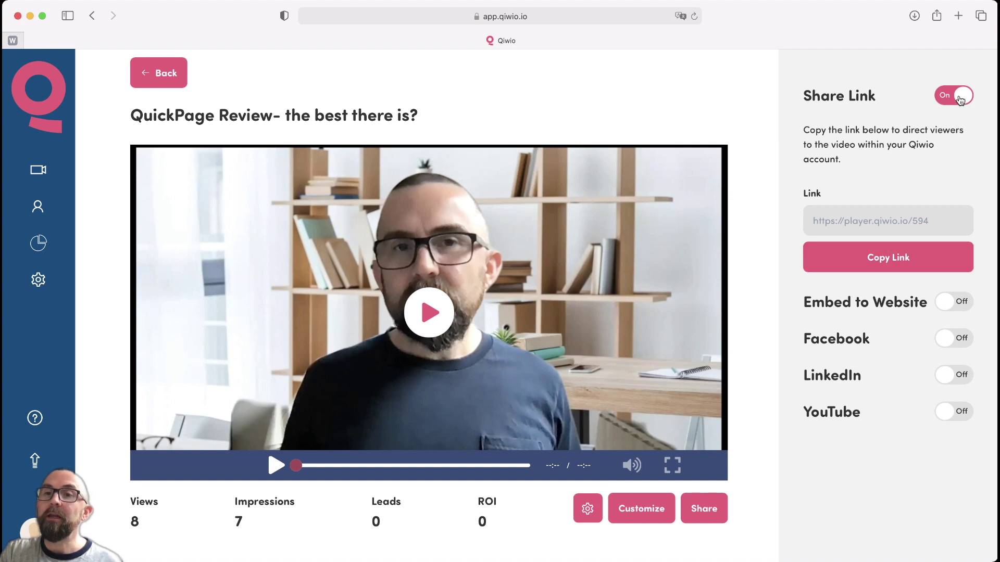
click(955, 96)
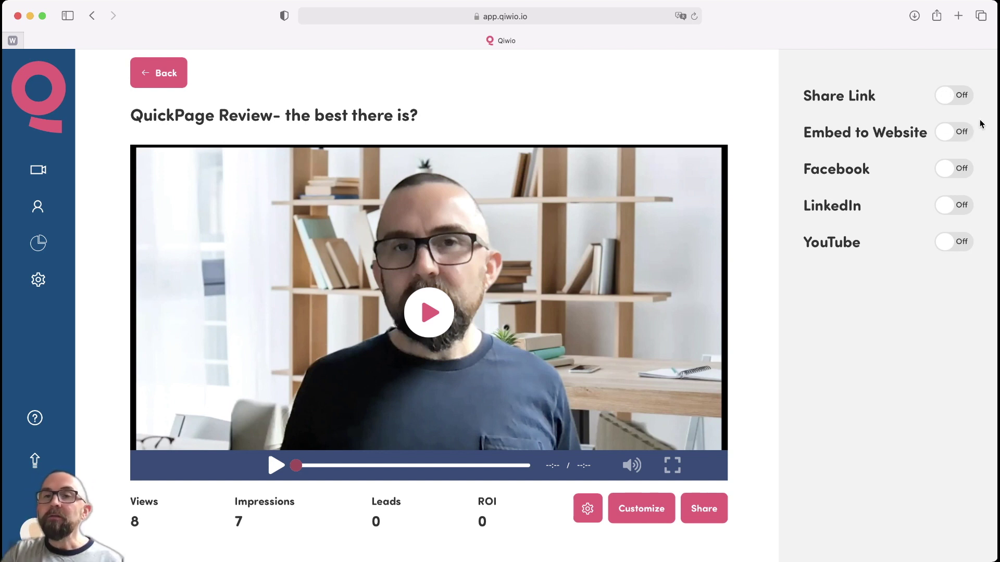
click(953, 133)
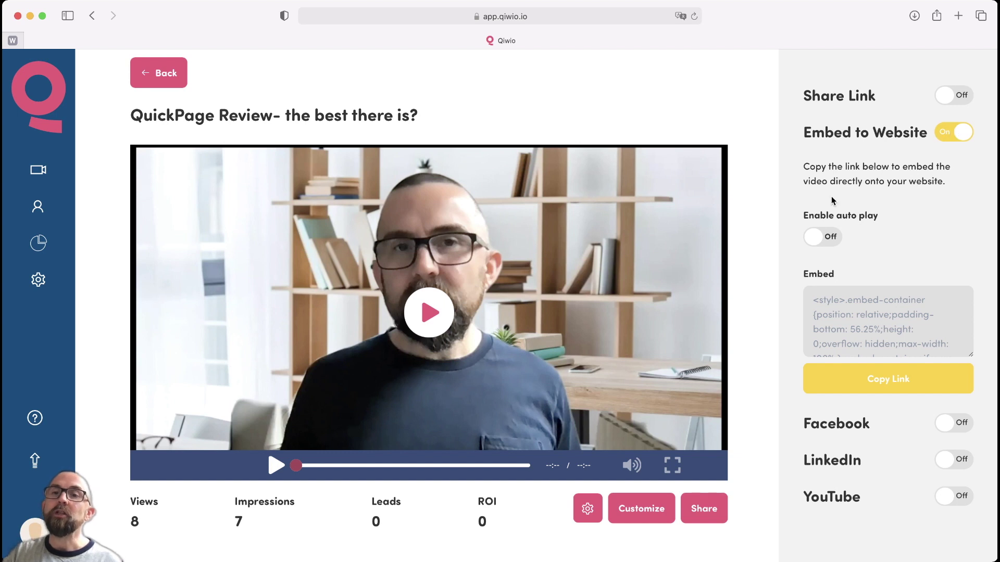
click(810, 248)
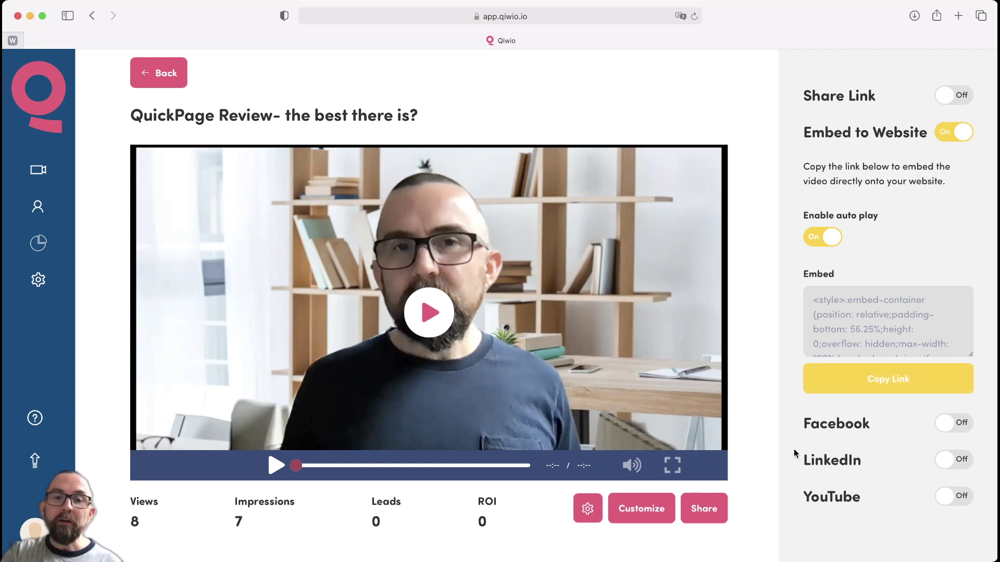
click(658, 518)
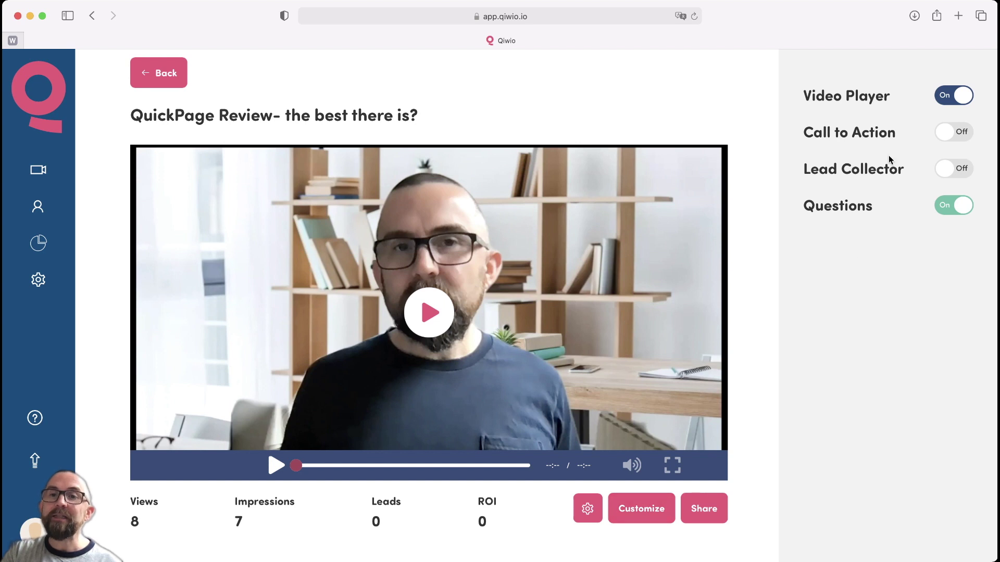
Reopen the Video Player colour settings and toggle the Qiwio logo on and back off
click(948, 95)
click(949, 95)
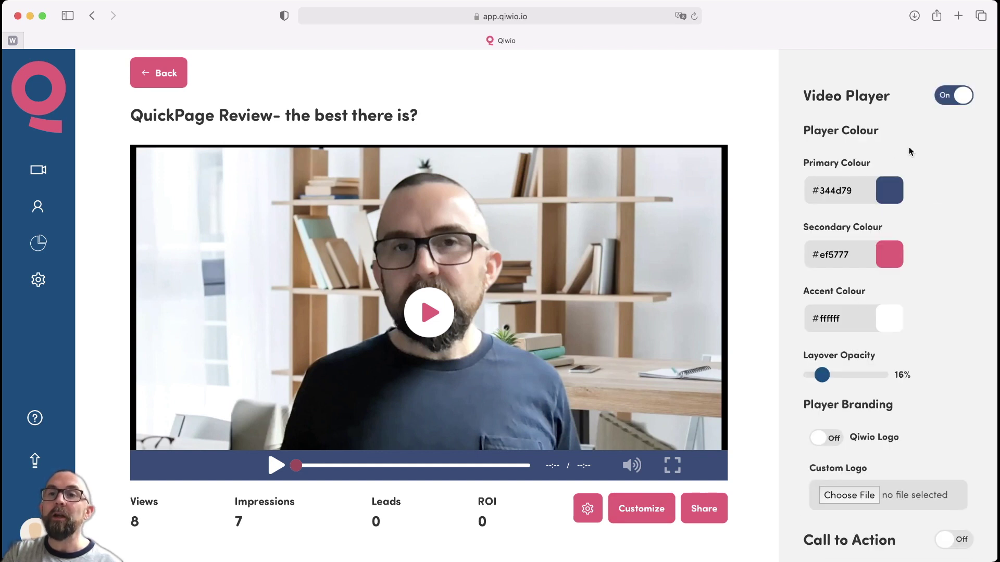
scroll(823, 393, down, 2)
click(823, 393)
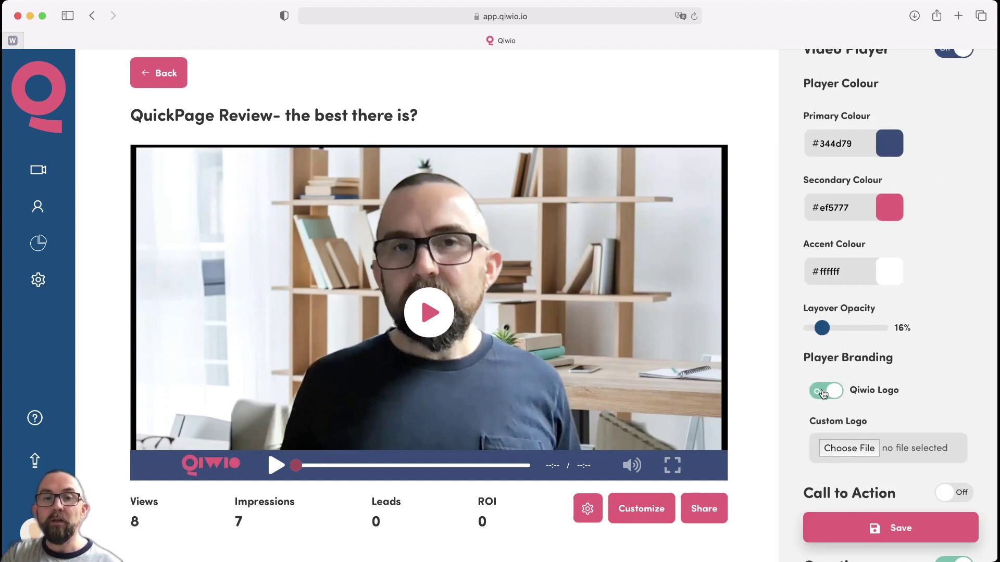
click(823, 393)
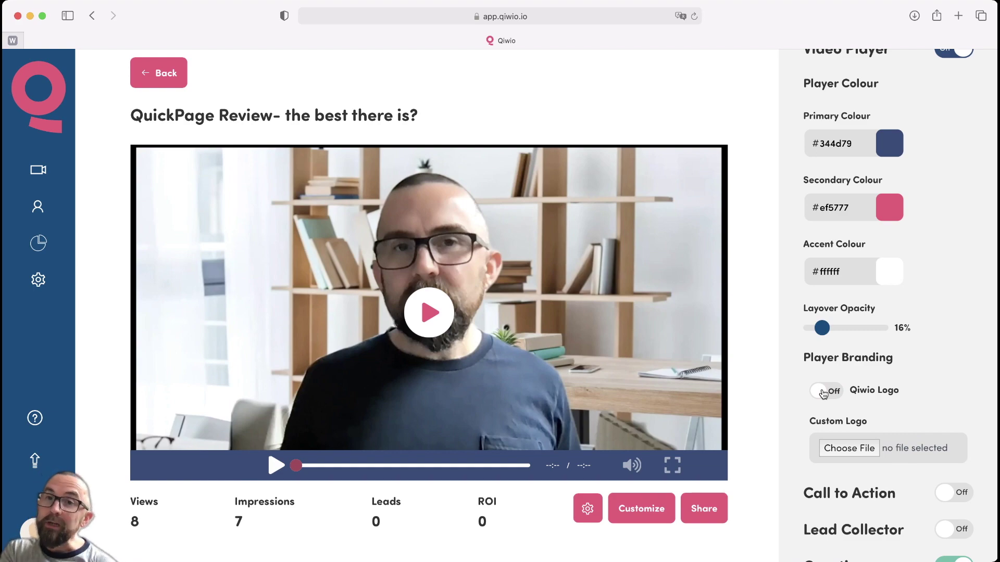